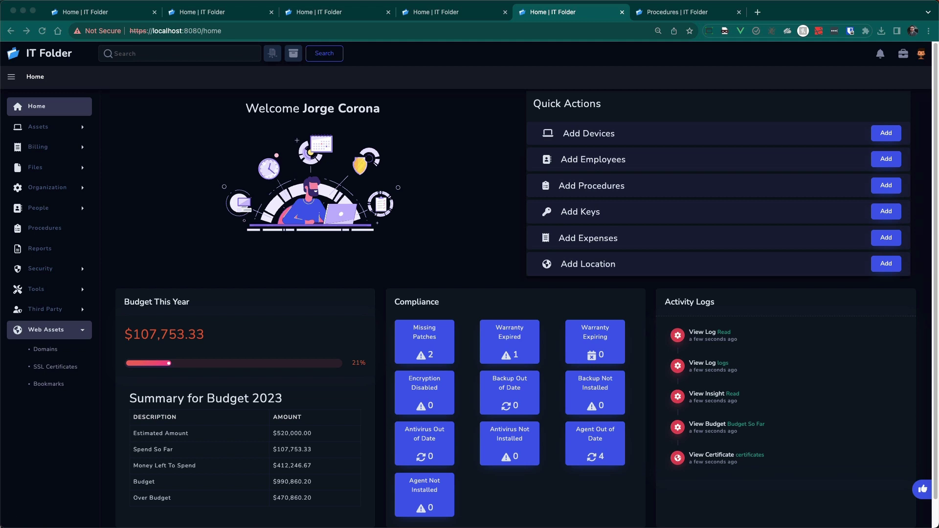
# Step: Open the compliance list of devices with missing patches and check its sort options
pyautogui.click(71, 150)
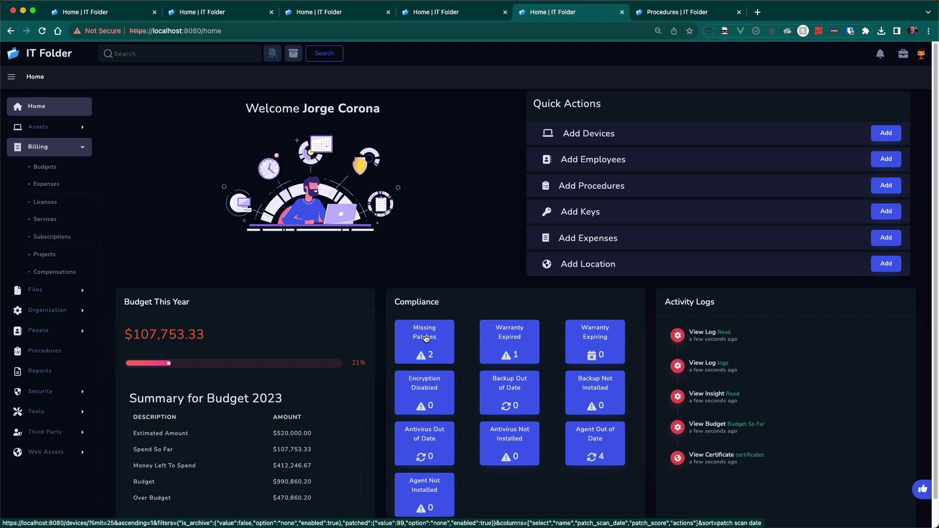
pyautogui.click(427, 338)
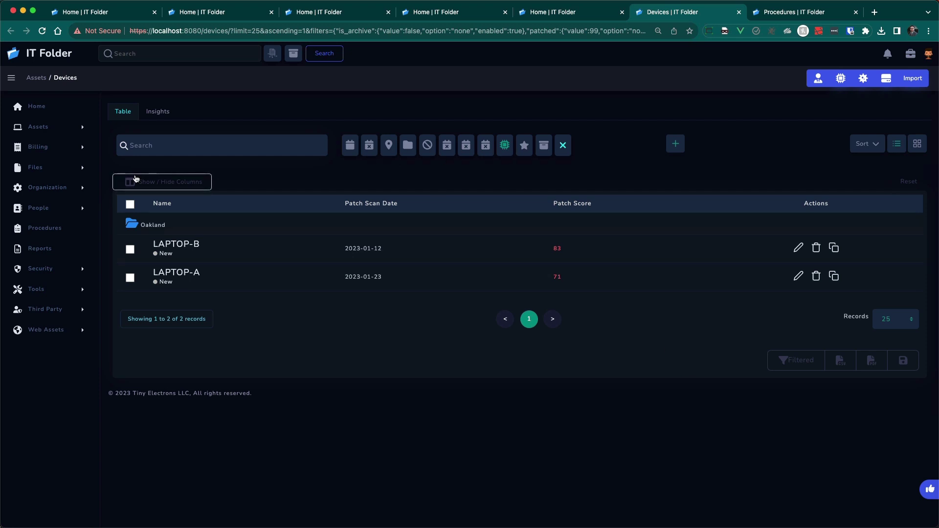
pyautogui.click(875, 146)
pyautogui.click(763, 146)
# Step: Review the columns available for the device table, close the selection, and show the devices as cards
pyautogui.click(148, 184)
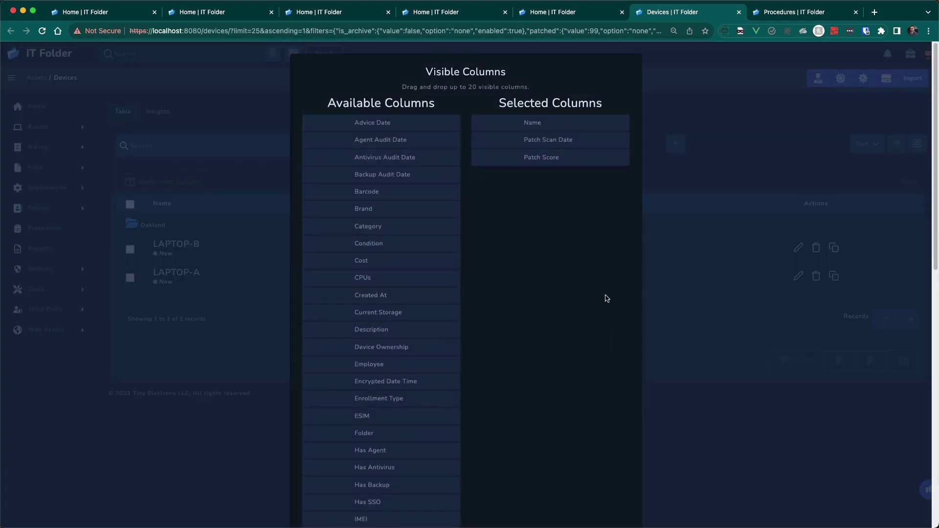
pyautogui.scroll(-10, 555, 477)
pyautogui.click(330, 502)
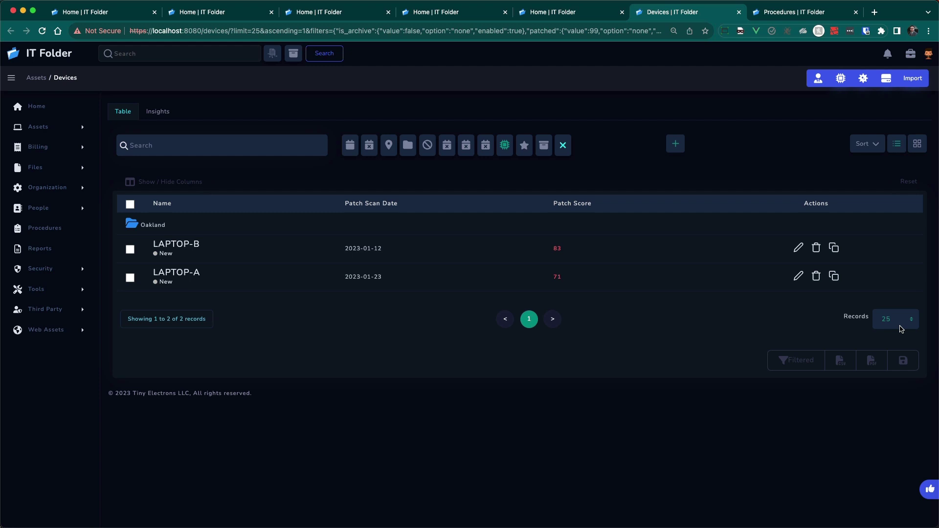
pyautogui.click(917, 143)
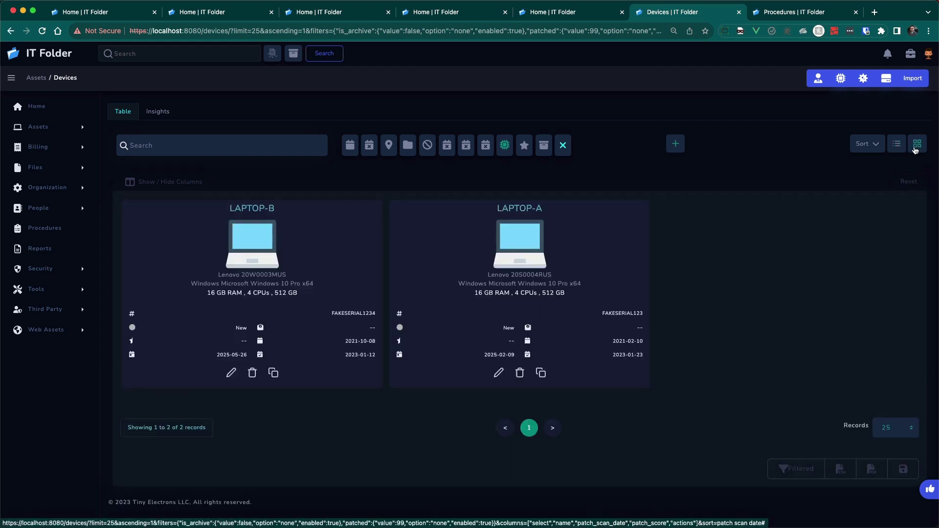
# Step: View the Networks list, and open the Salt Lake City UT - Combined diagram
pyautogui.click(51, 127)
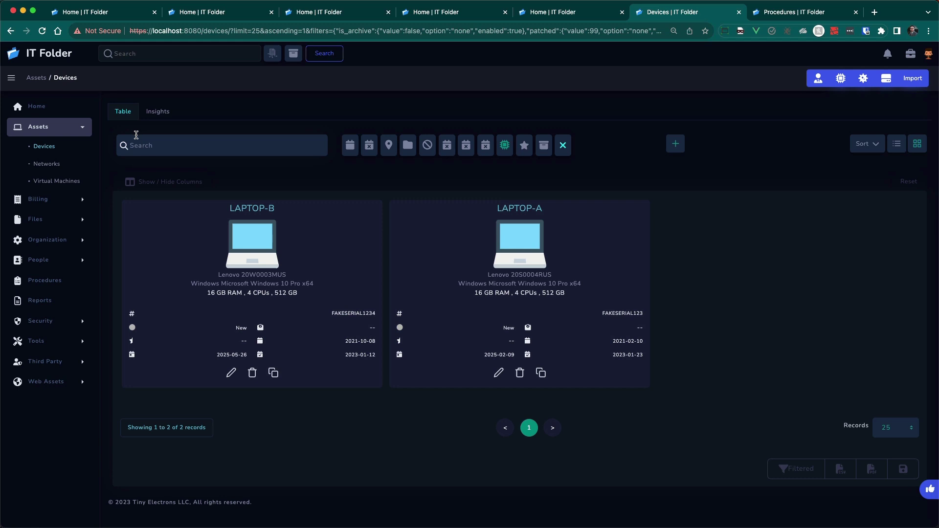
pyautogui.click(63, 165)
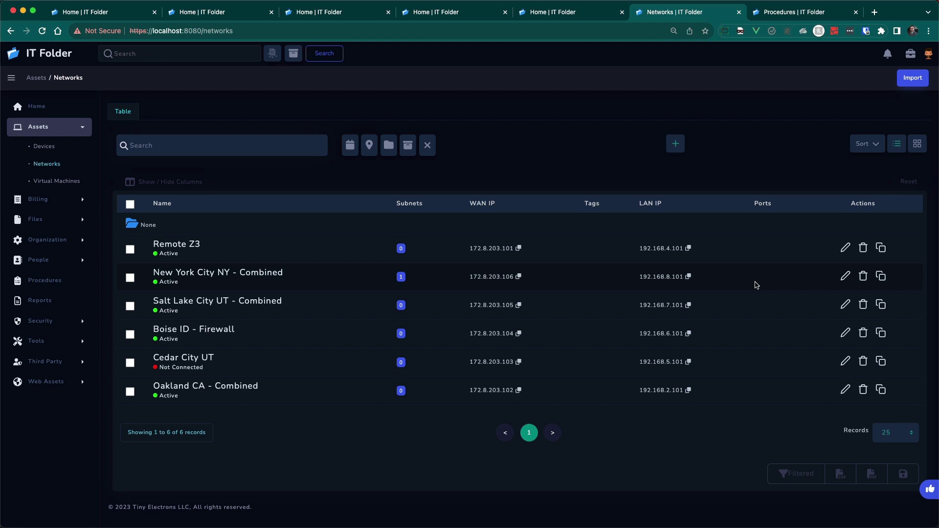
pyautogui.click(66, 341)
pyautogui.click(48, 310)
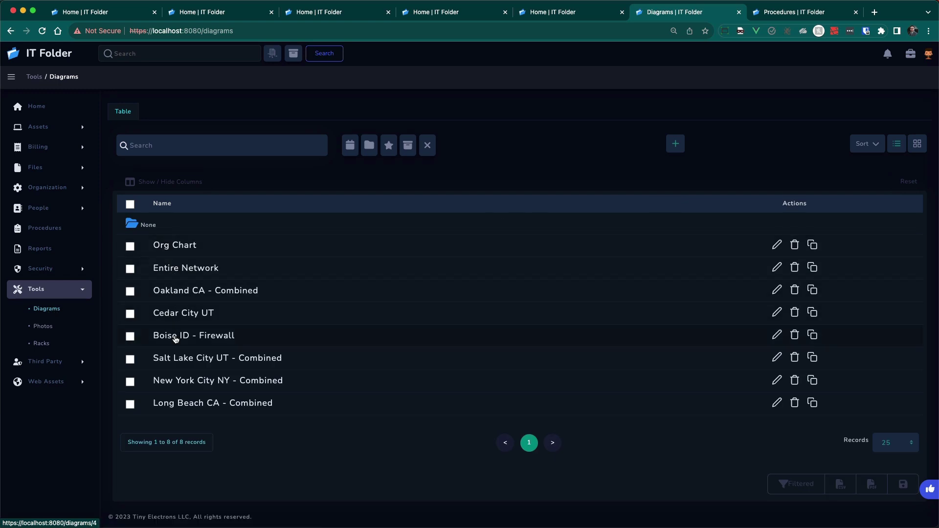
pyautogui.click(190, 359)
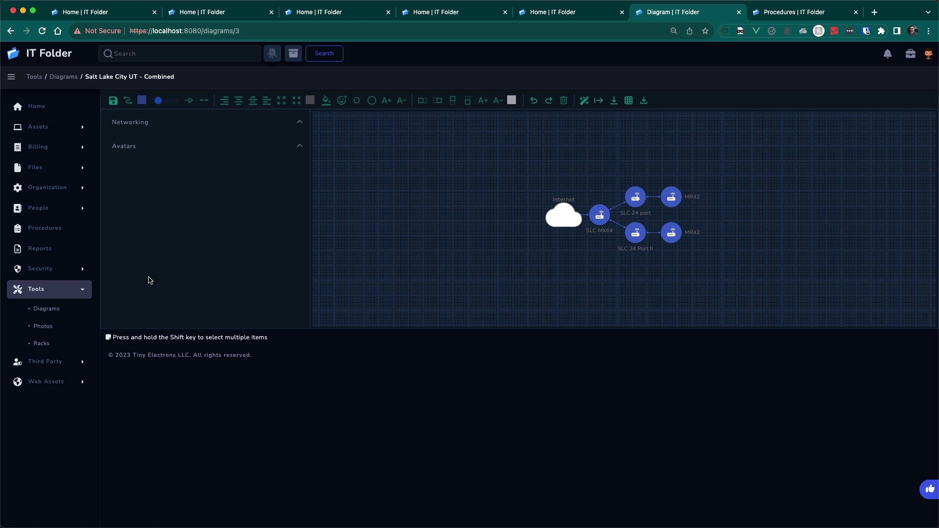
# Step: Add a new October tag to the Troubleshooting Guides document and save the update
pyautogui.click(42, 167)
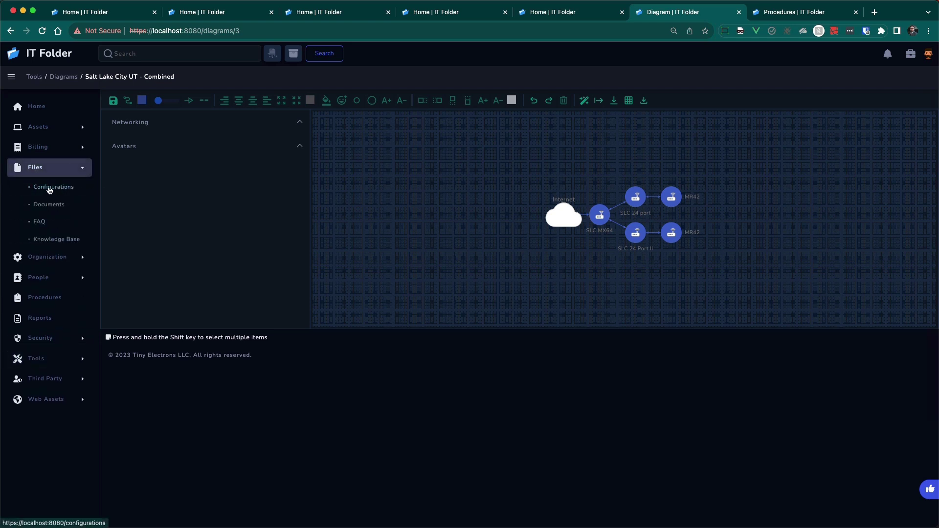
pyautogui.click(49, 189)
pyautogui.click(46, 205)
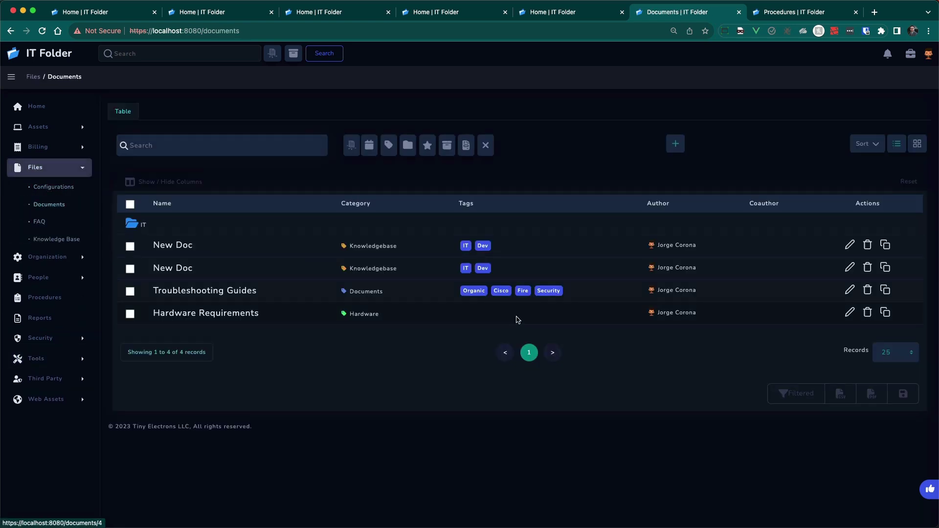
pyautogui.click(850, 290)
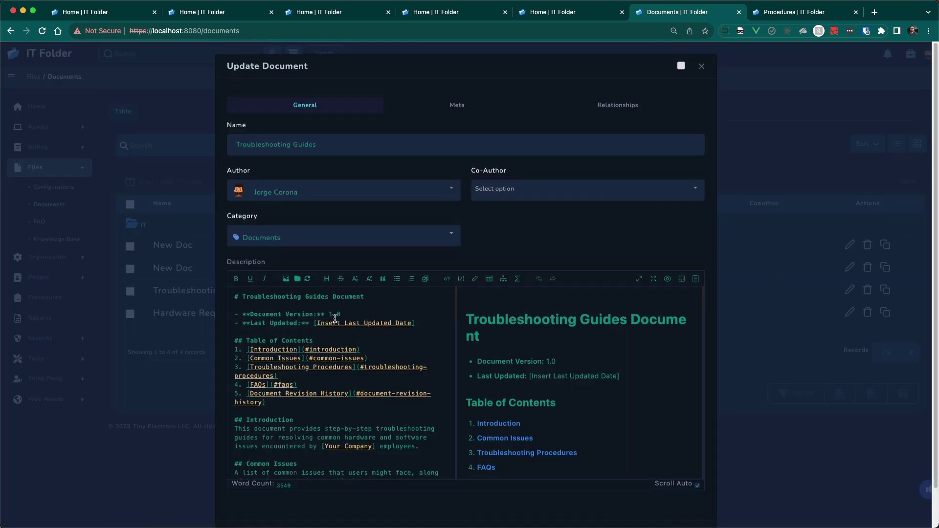
pyautogui.click(449, 109)
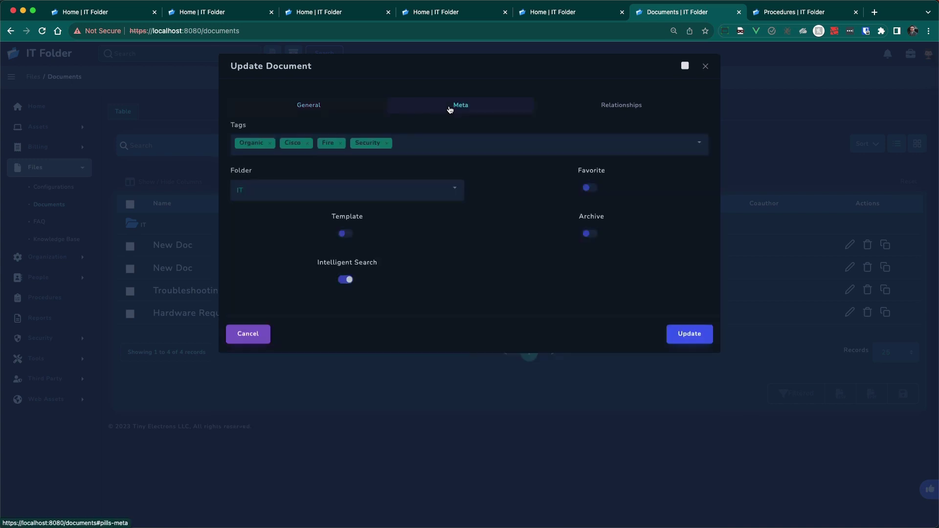
pyautogui.click(429, 146)
pyautogui.write('October')
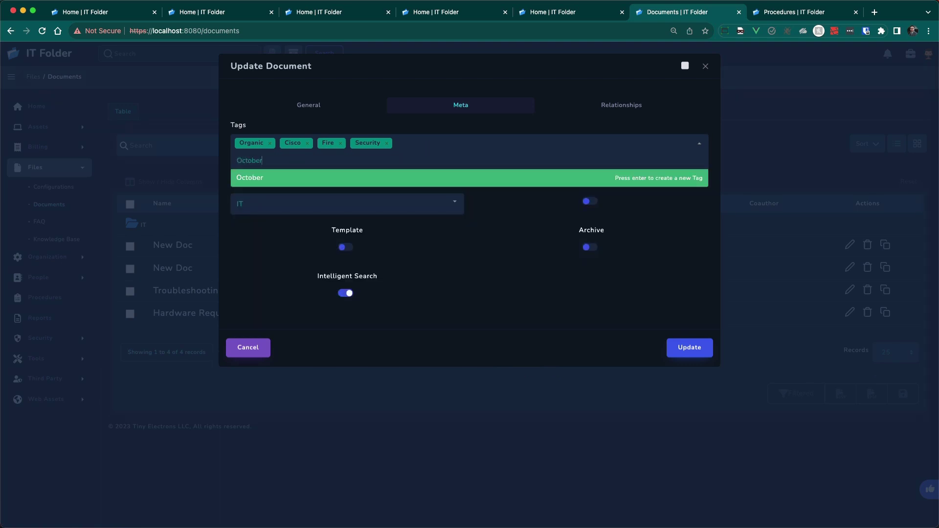
pyautogui.press('Return')
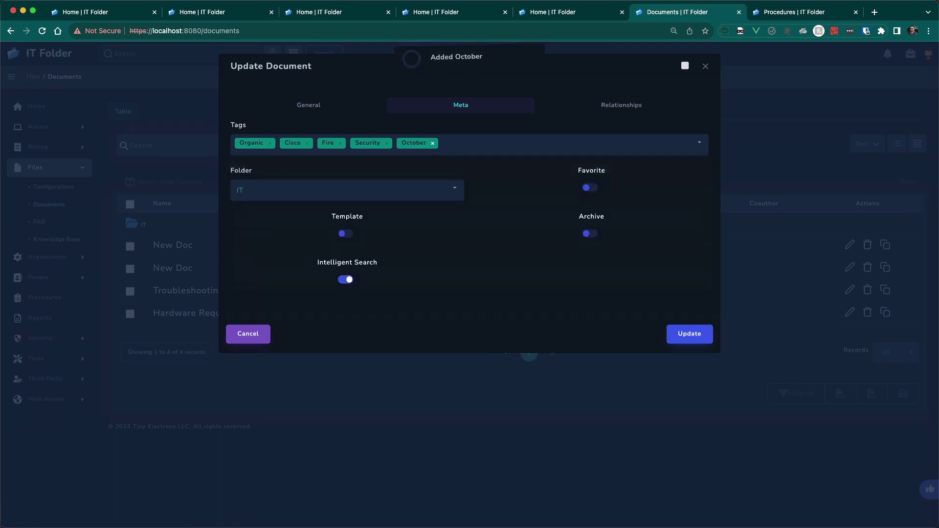
pyautogui.click(690, 334)
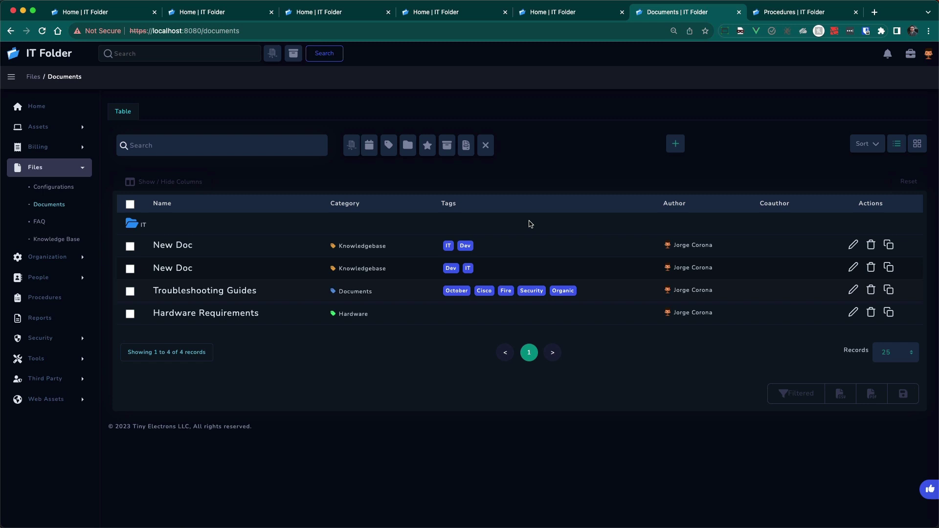
# Step: Search the whole system for Password, and repeat it as an intelligent document search
pyautogui.click(214, 56)
pyautogui.write('Password')
pyautogui.press('Return')
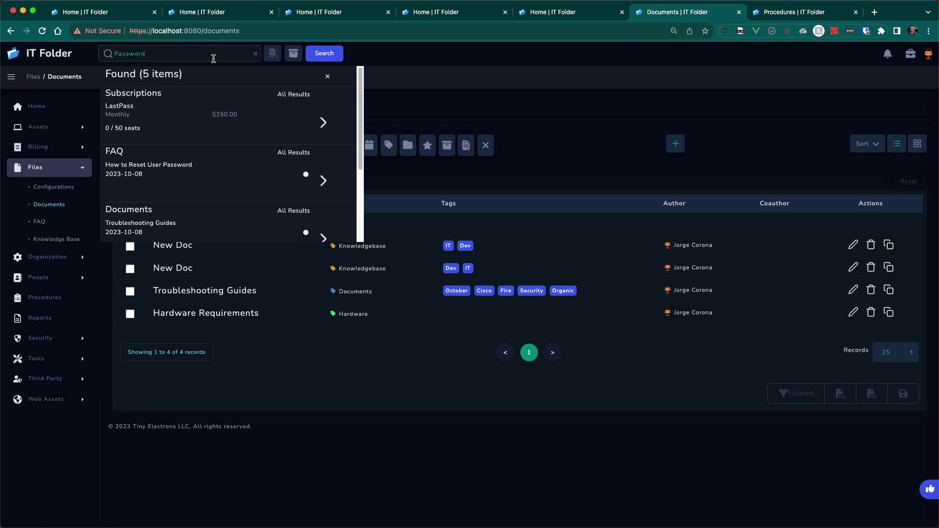
pyautogui.click(272, 55)
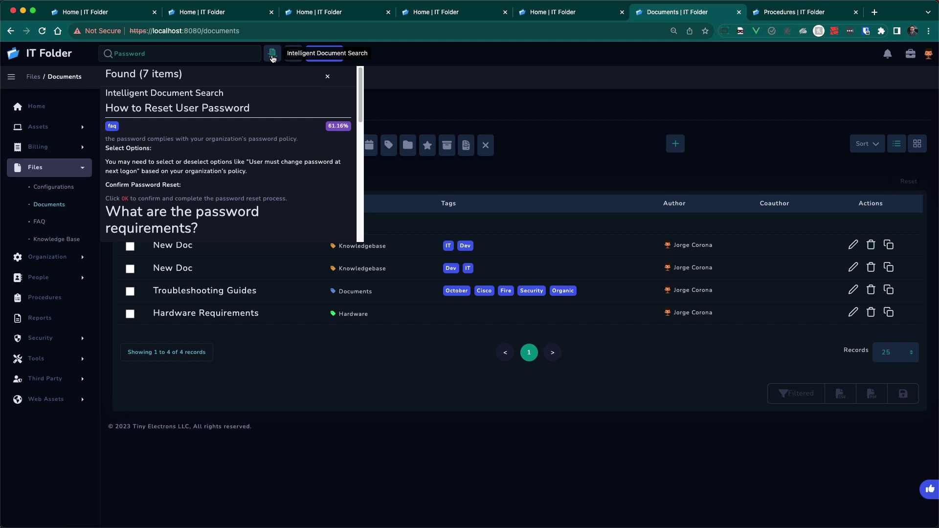
# Step: Open the How to Reset User Password FAQ from the results and read through it
pyautogui.click(162, 108)
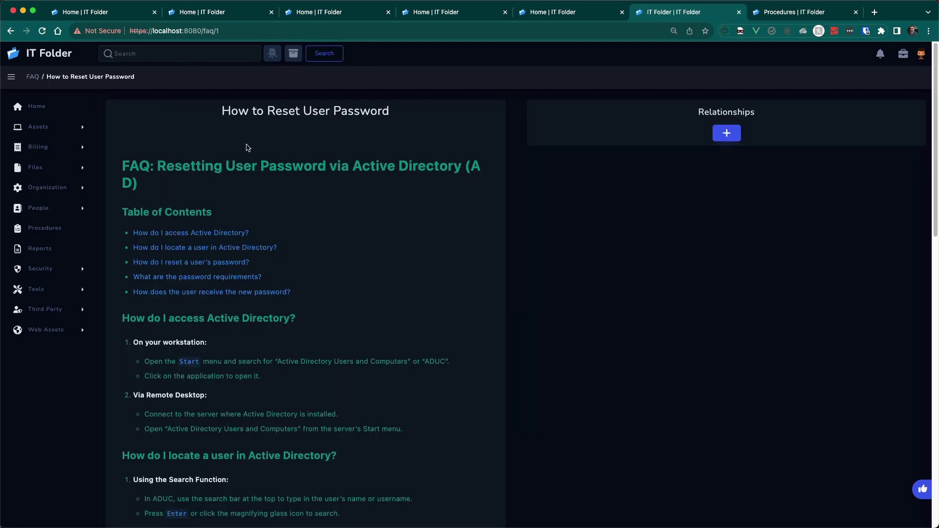
pyautogui.scroll(-6, 260, 194)
pyautogui.scroll(-8, 259, 194)
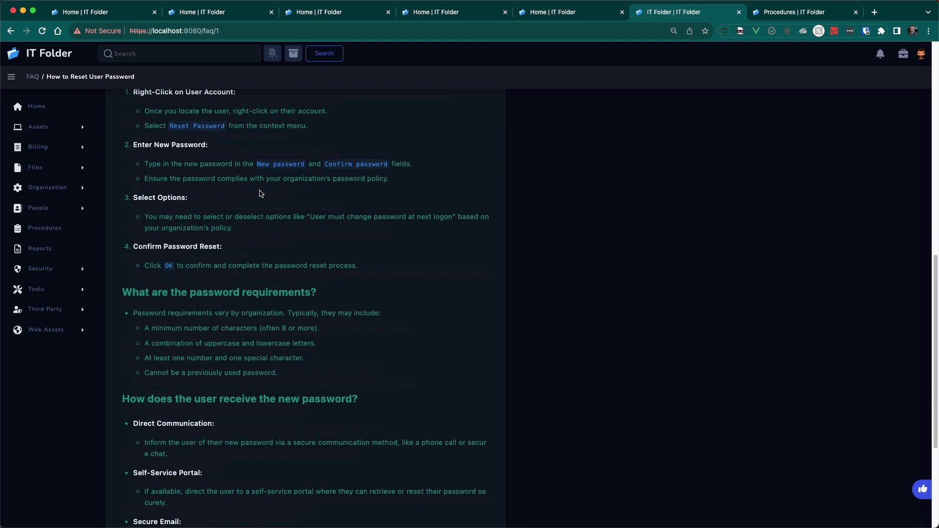
pyautogui.scroll(8, 260, 193)
pyautogui.scroll(6, 260, 192)
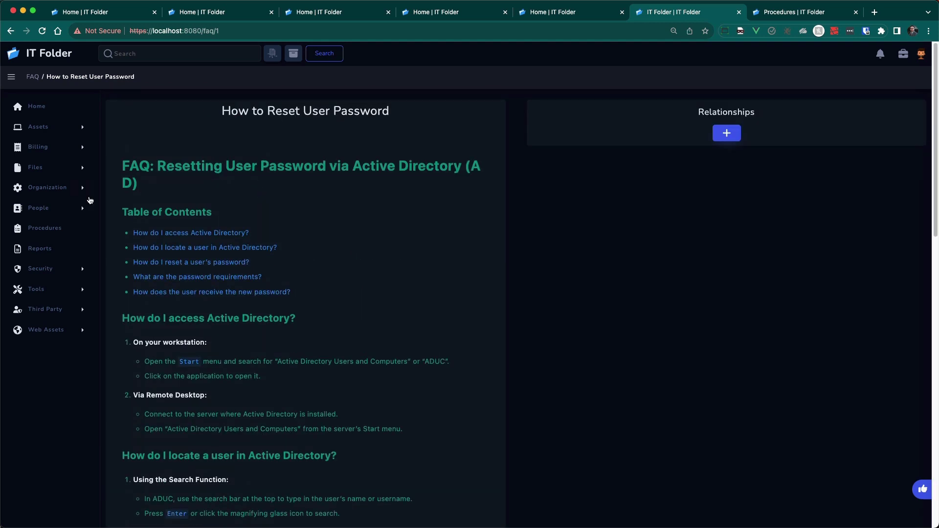
# Step: Open the Onboarding procedure due 2023-10-27 and view its public progress page
pyautogui.click(54, 228)
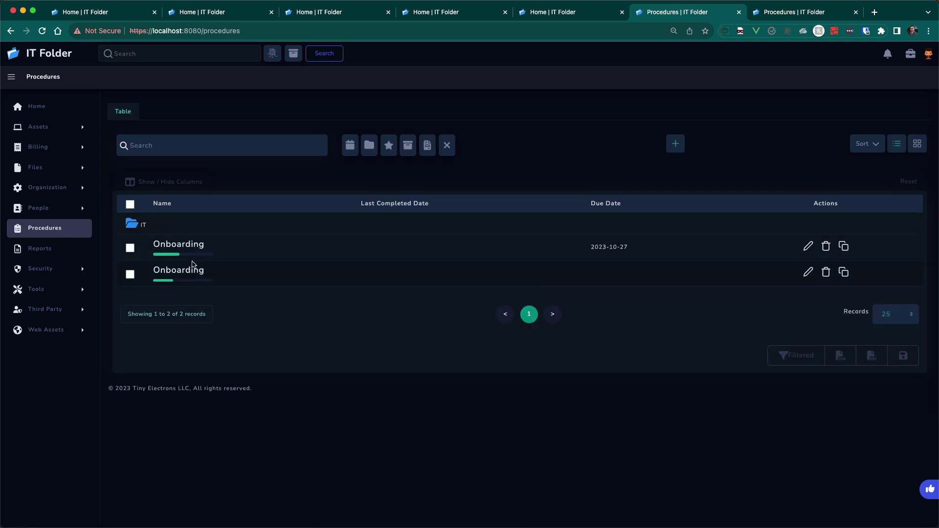
pyautogui.click(185, 246)
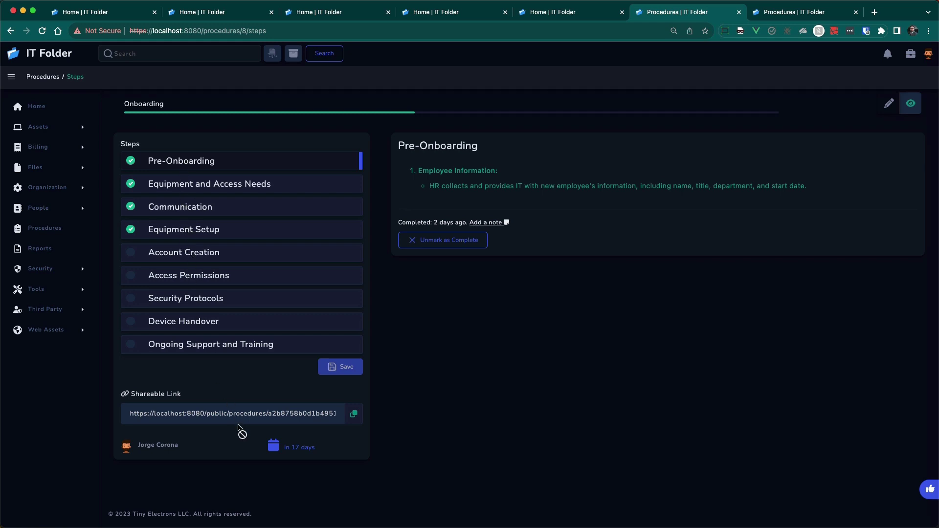
pyautogui.click(765, 13)
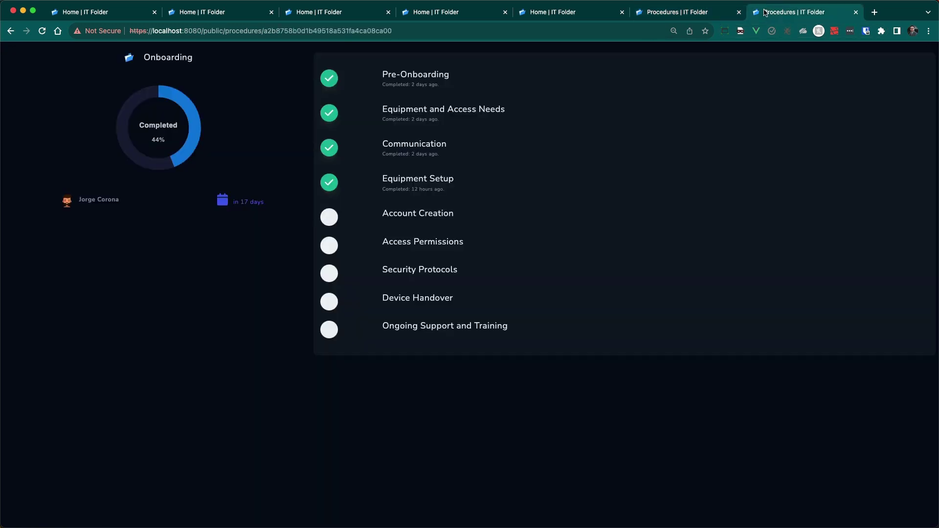
# Step: Return to the Onboarding procedure, switch it to edit mode and open the Equipment and Access Needs step
pyautogui.click(666, 14)
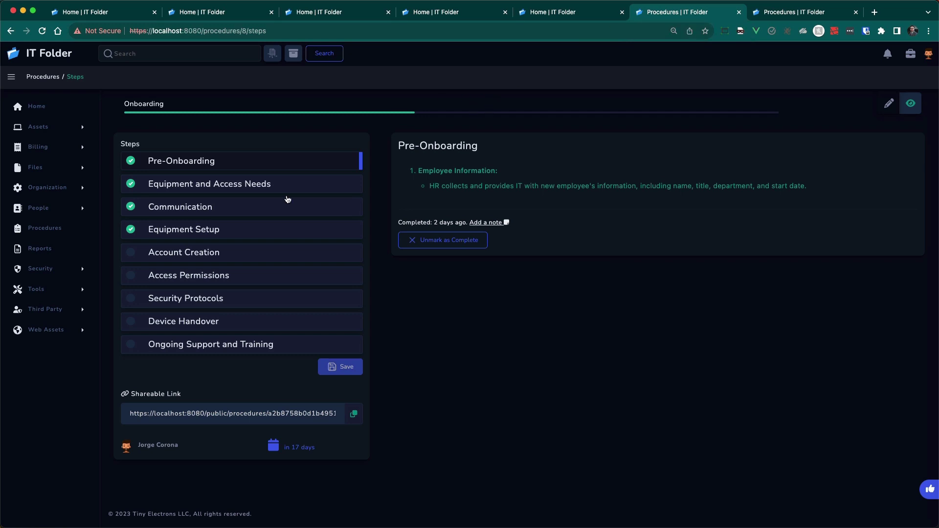
pyautogui.click(889, 103)
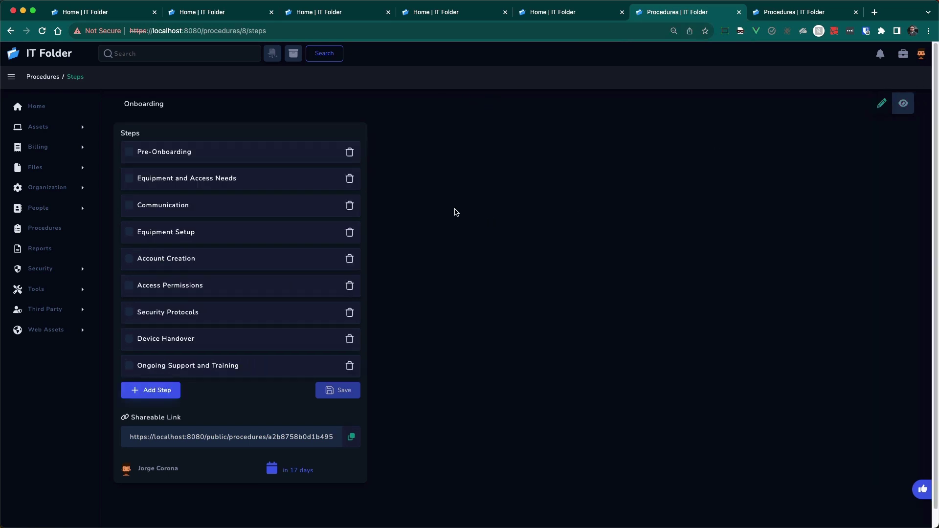
pyautogui.click(185, 180)
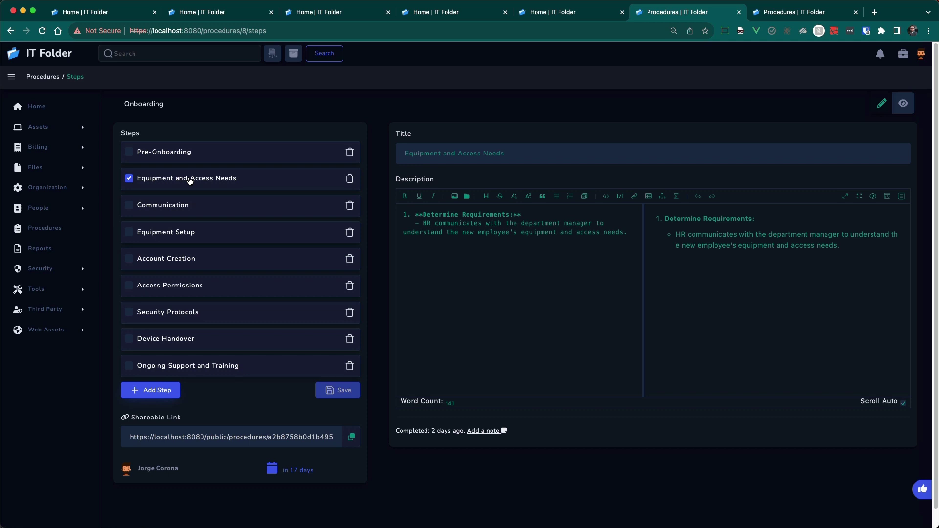
# Step: In Key Manager, examine the new-key fields for the SSL Certificate category, and cancel without adding a key
pyautogui.click(51, 269)
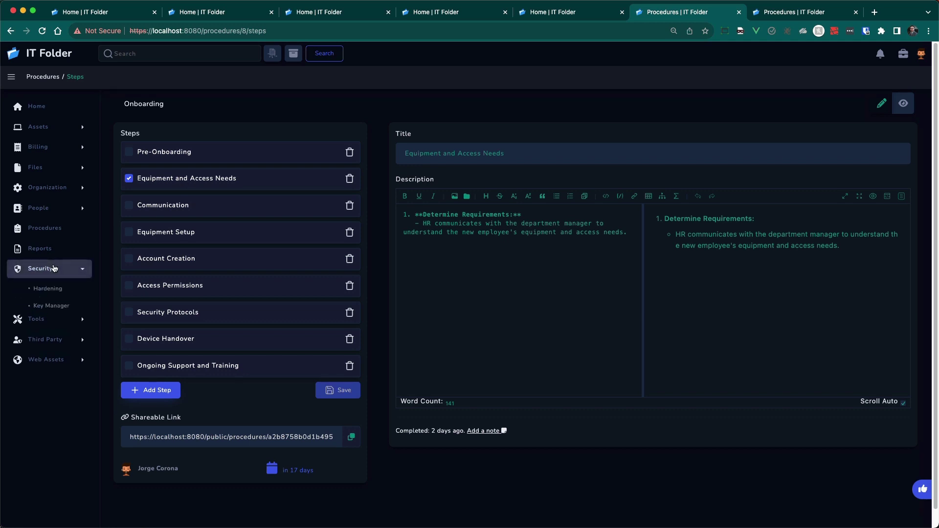
pyautogui.click(51, 305)
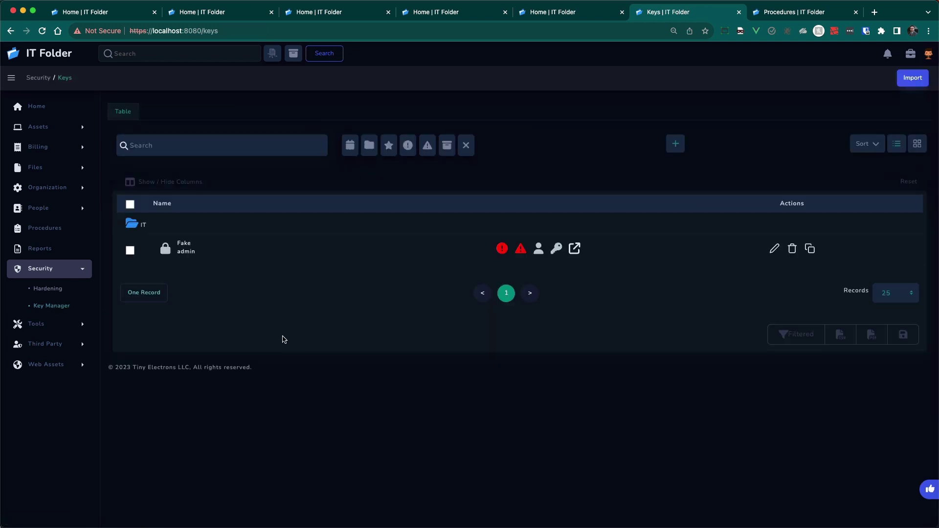
pyautogui.click(670, 146)
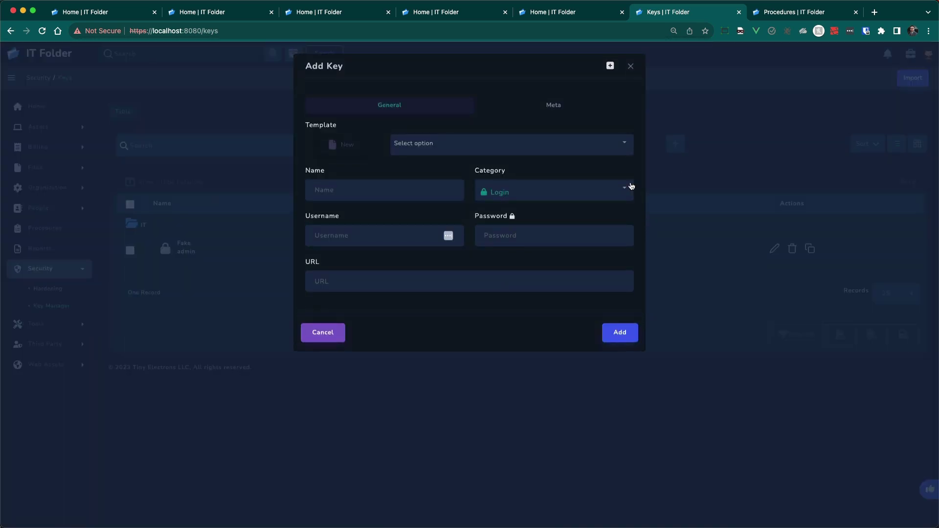
pyautogui.click(627, 190)
pyautogui.scroll(-1, 533, 268)
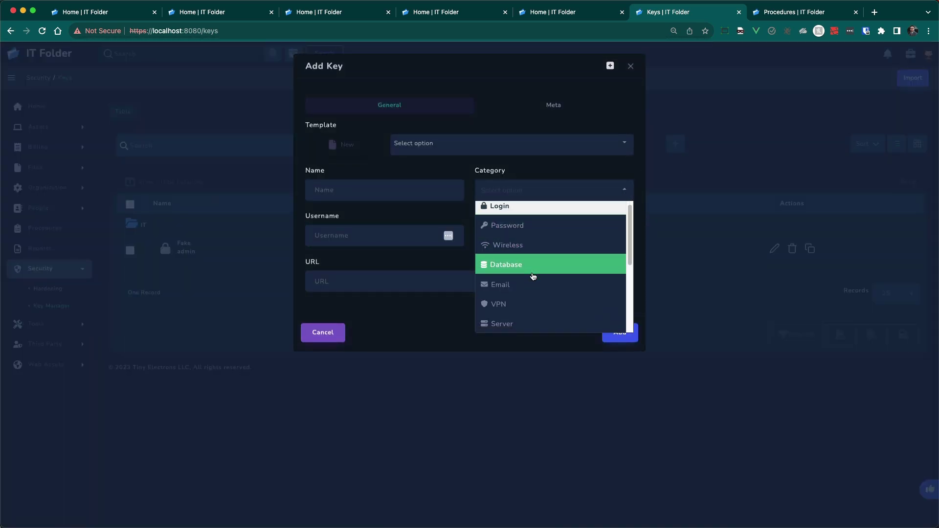
pyautogui.scroll(-5, 528, 293)
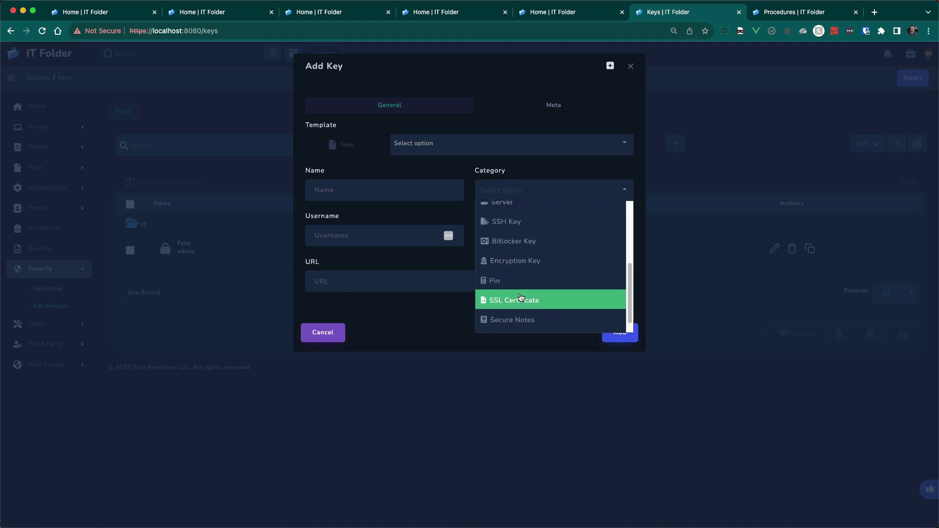
pyautogui.click(527, 302)
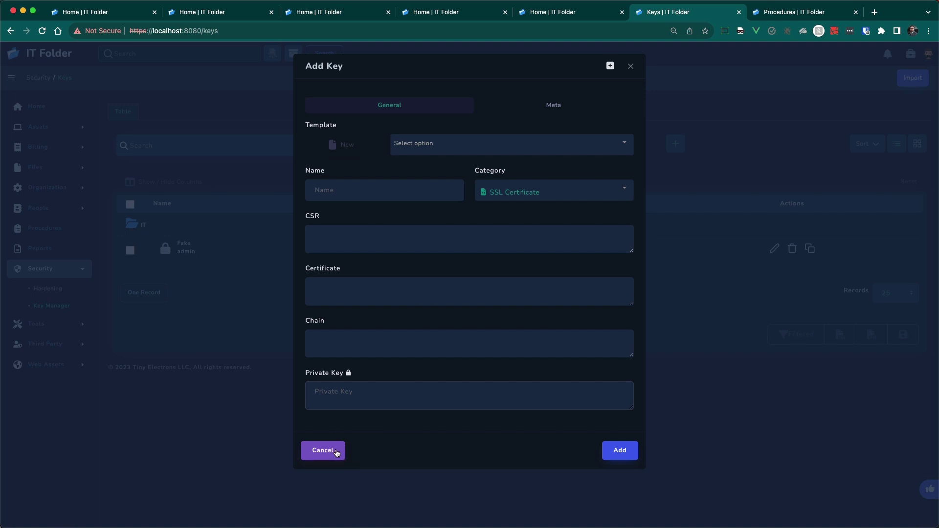
pyautogui.click(338, 453)
# Step: Open the Fake login key for editing and reveal its stored password
pyautogui.click(774, 249)
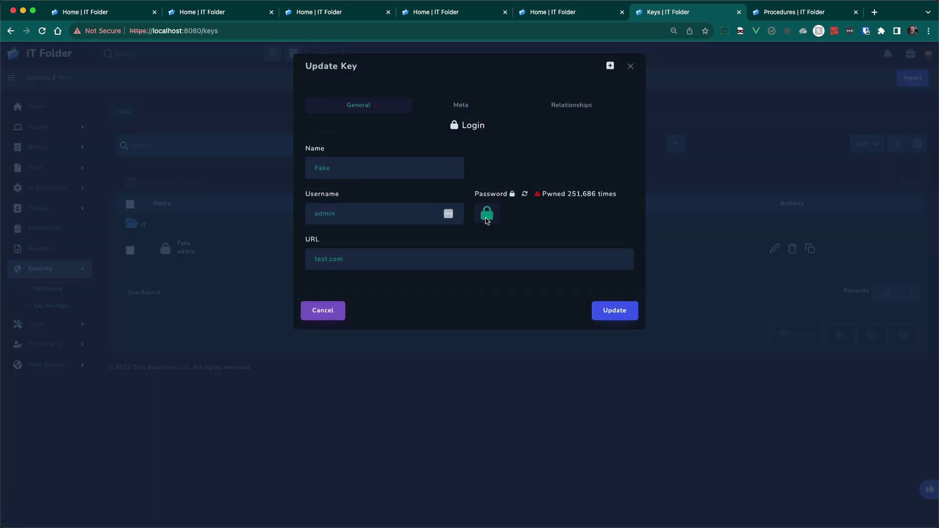
pyautogui.click(486, 219)
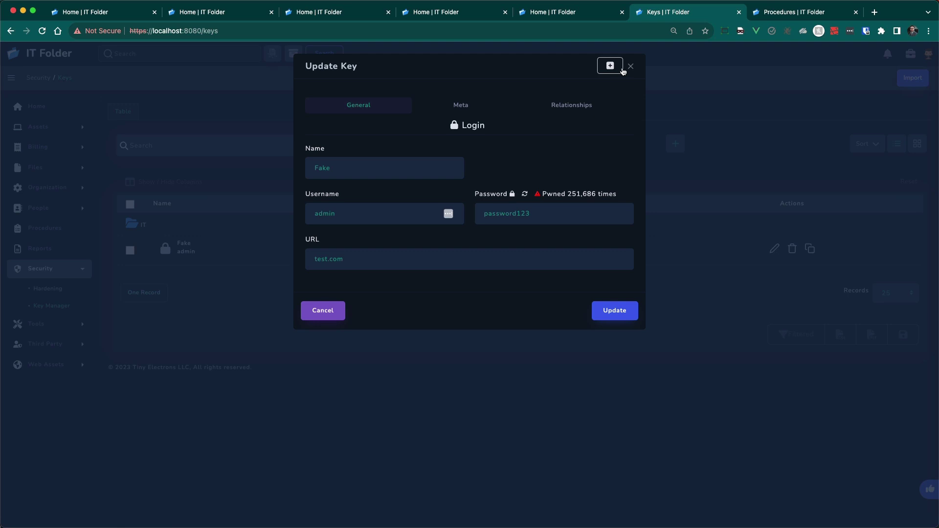
# Step: Close the Fake login key without updating it and go to the Domains list in Web Assets
pyautogui.click(630, 66)
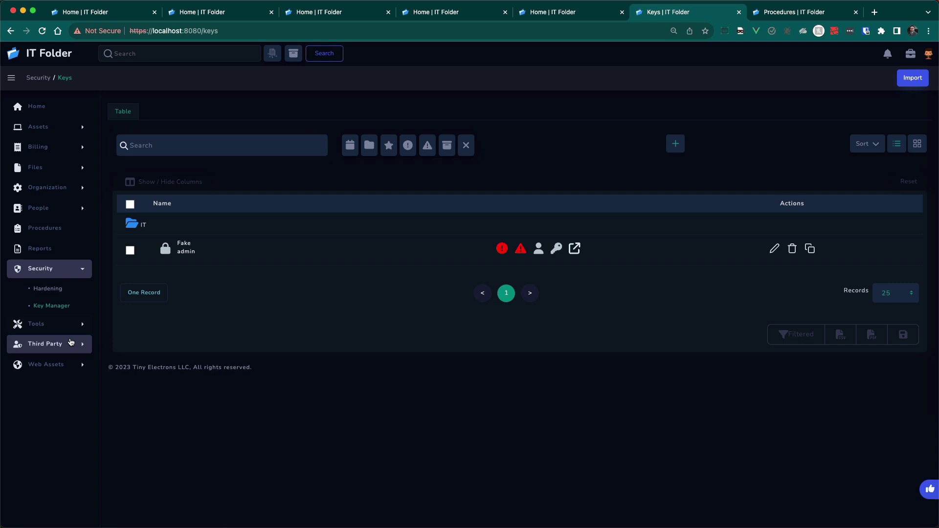
pyautogui.click(72, 342)
pyautogui.click(68, 362)
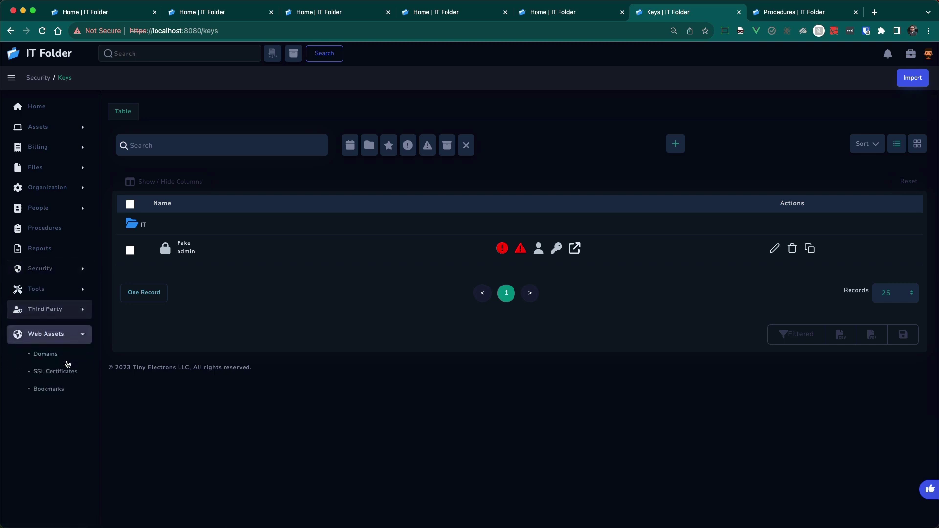
pyautogui.click(53, 350)
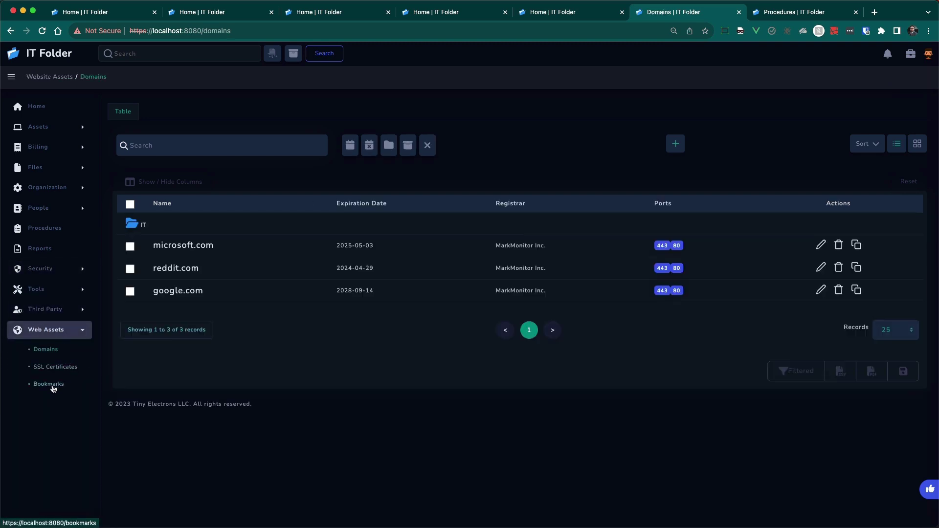
# Step: Add yahoo.com as a new domain using its auto-filled registration details, and view the SSL Certificates list
pyautogui.click(681, 144)
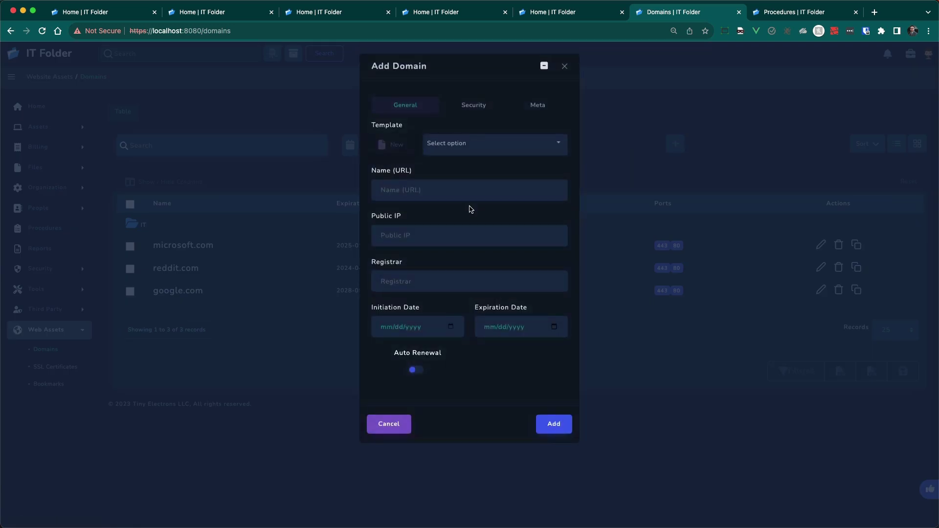
pyautogui.click(451, 196)
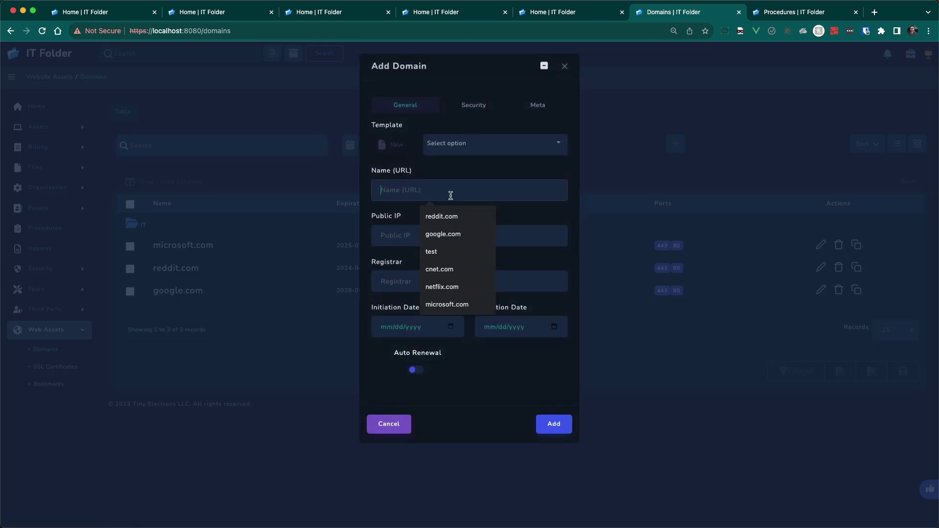
pyautogui.write('yahoo.com')
pyautogui.press('Tab')
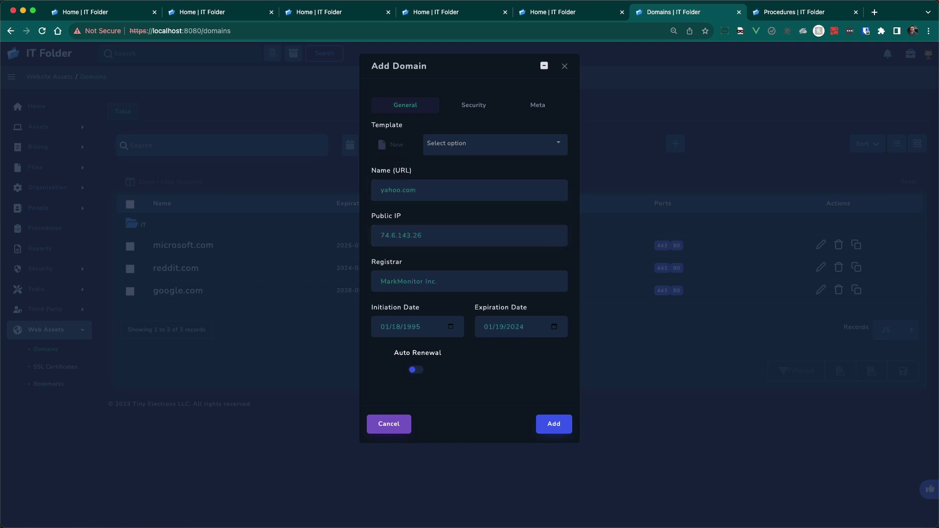
pyautogui.click(558, 424)
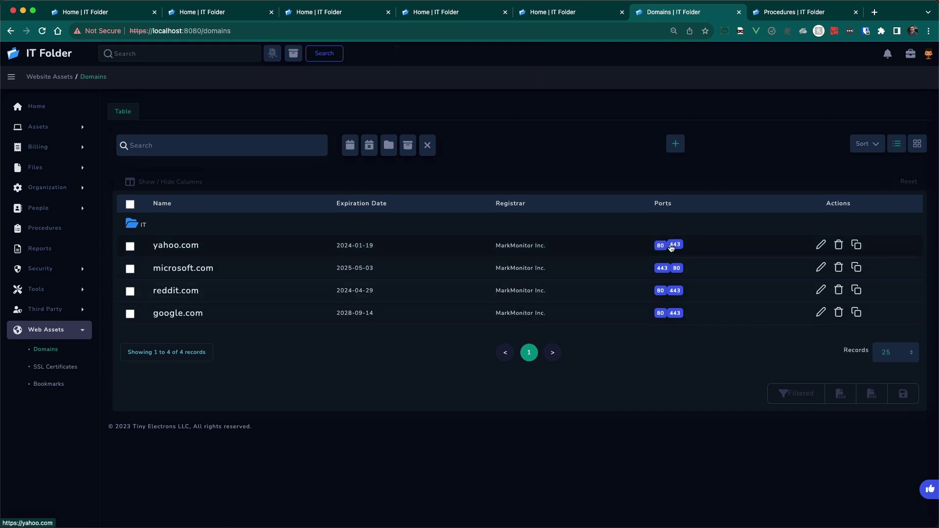
pyautogui.click(54, 372)
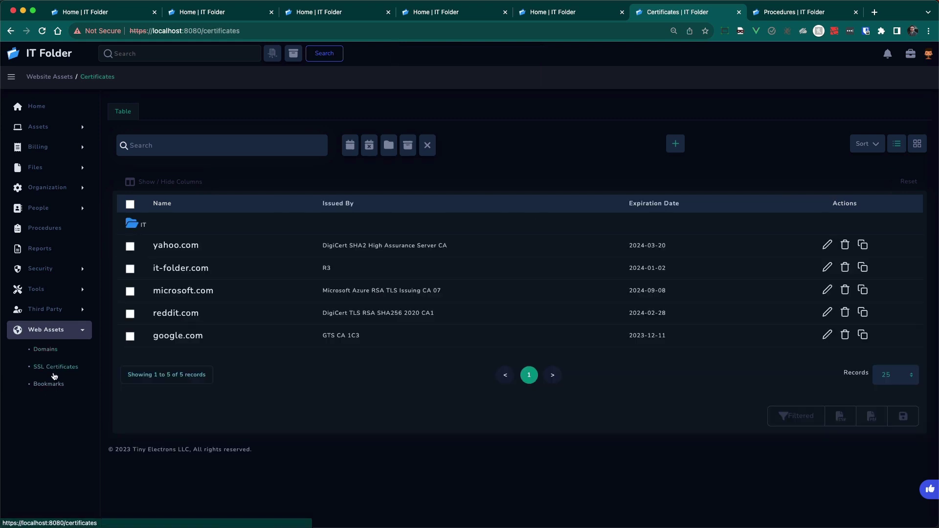